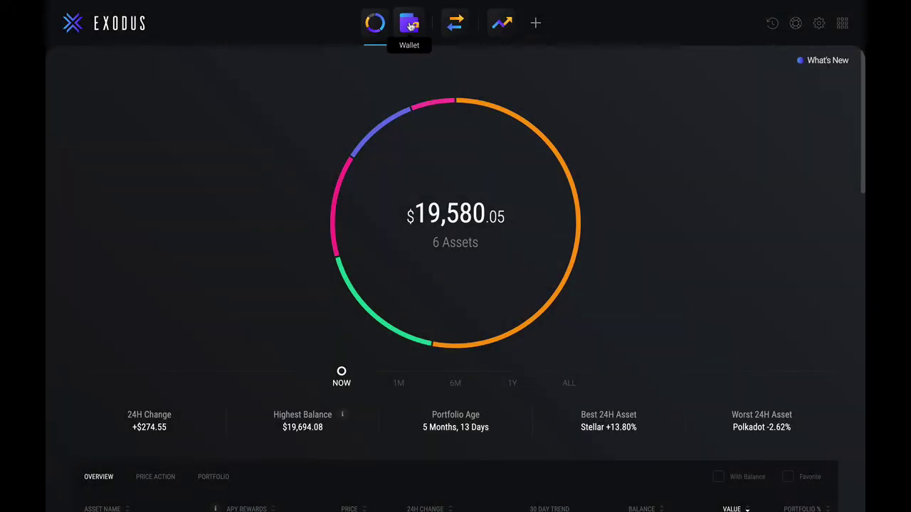
Step: Search the wallet for 'btc', review Bitcoin's transactions, then return to the portfolio overview
click(409, 25)
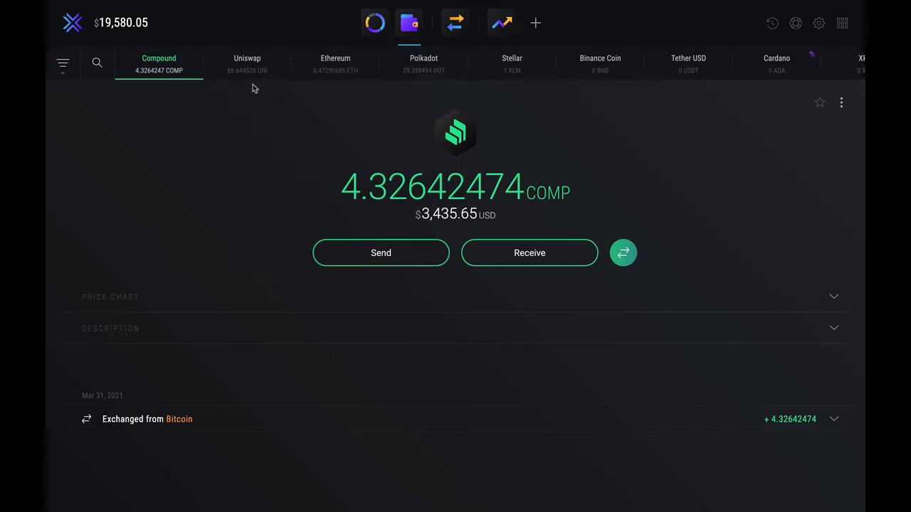
scroll(235, 68, right, 5)
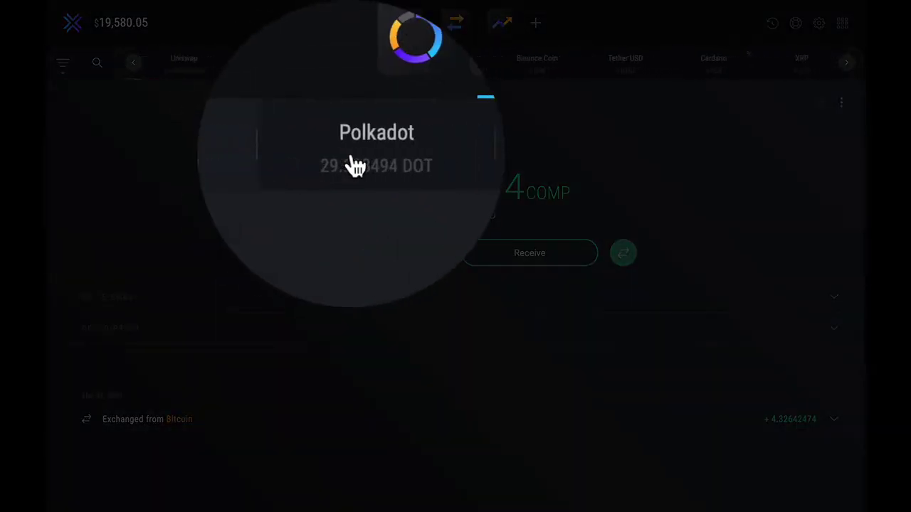
scroll(351, 65, left, 3)
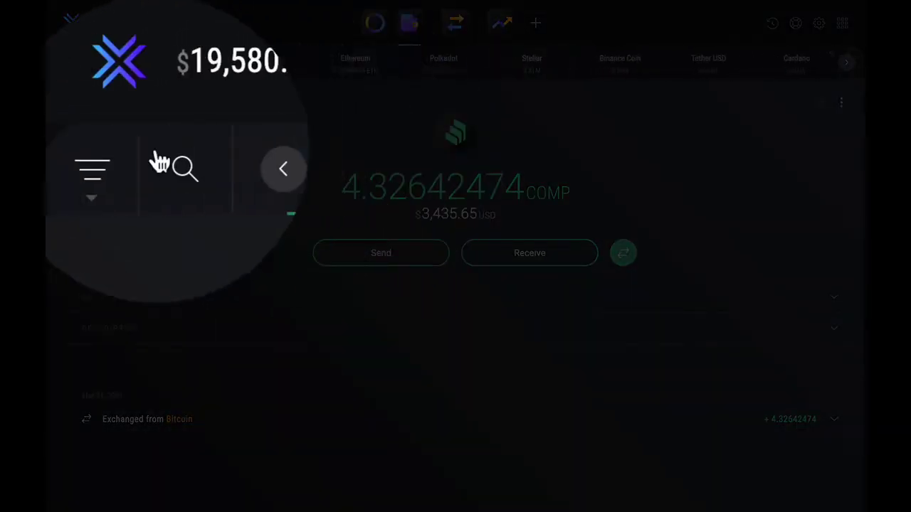
click(174, 162)
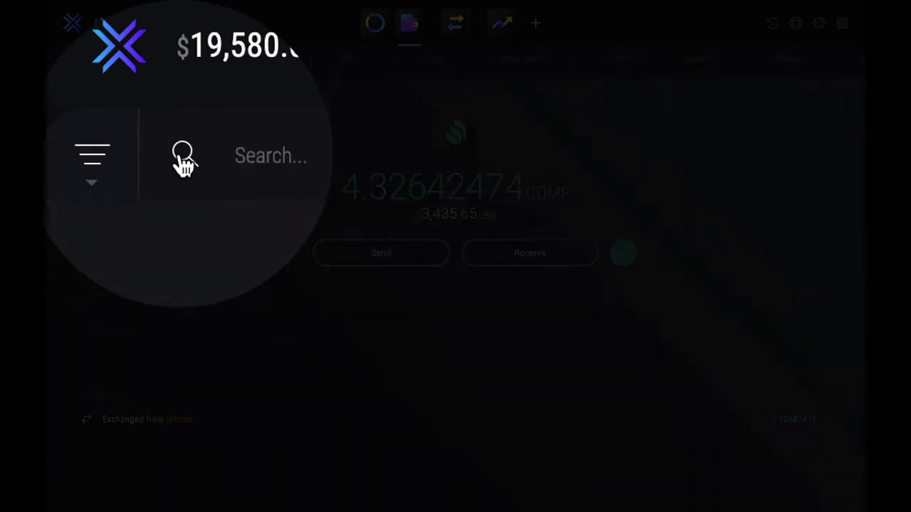
text(btc)
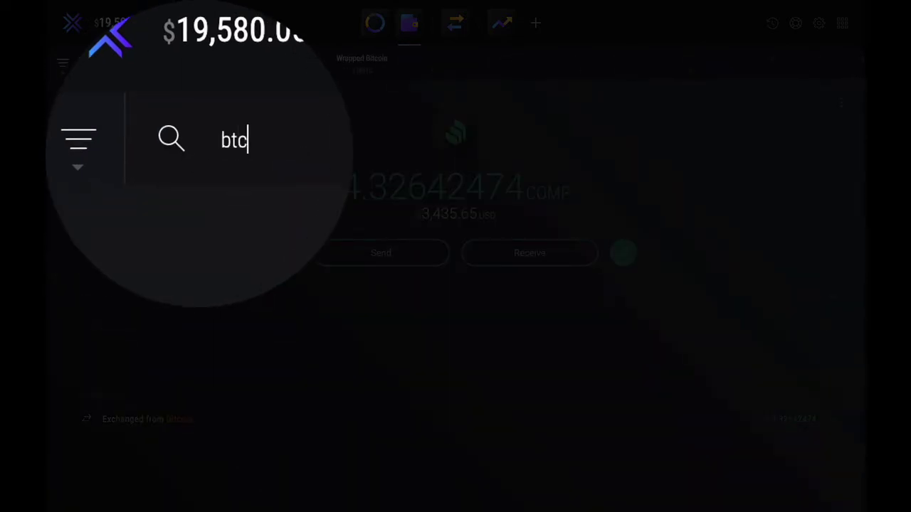
click(254, 63)
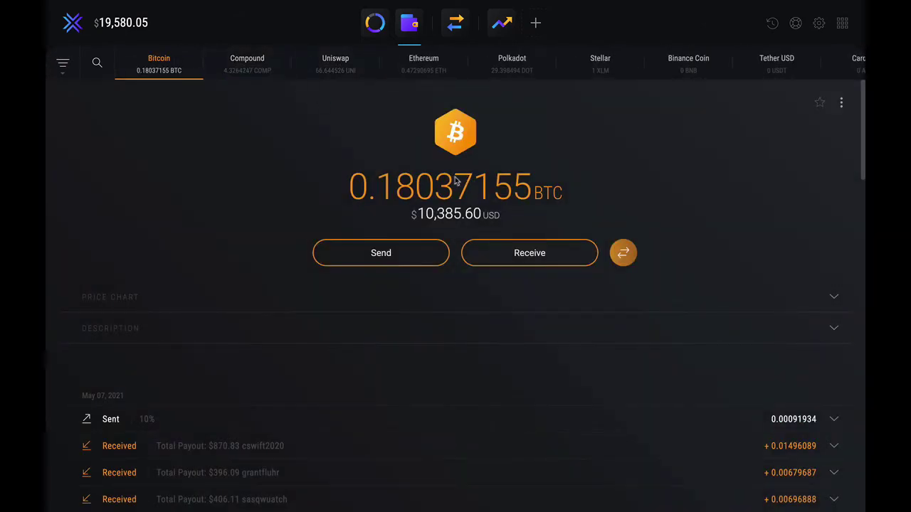
click(376, 29)
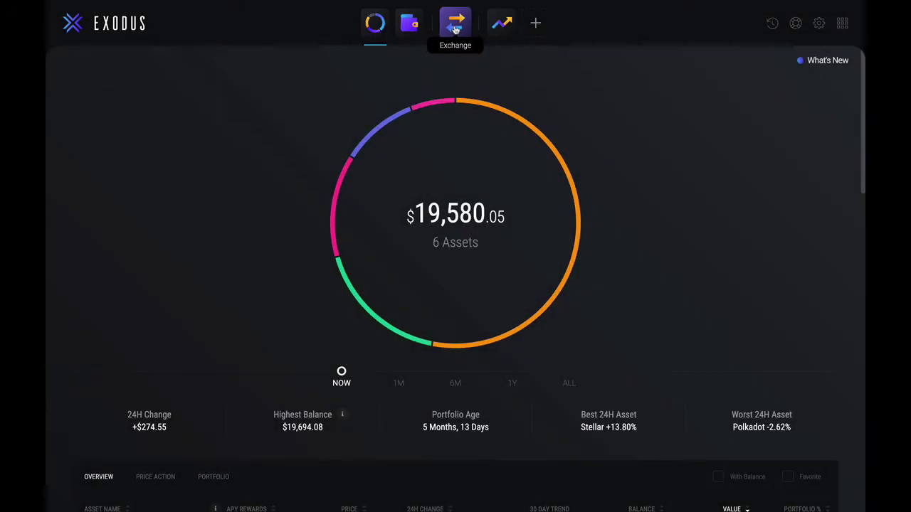
Step: Open the exchange screen and check the source coins, keeping Bitcoin as the coin traded away
click(455, 27)
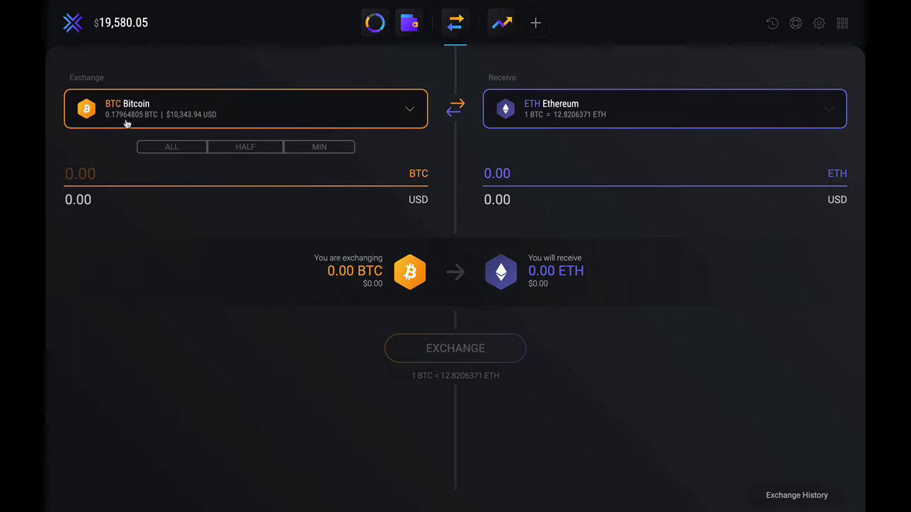
click(411, 111)
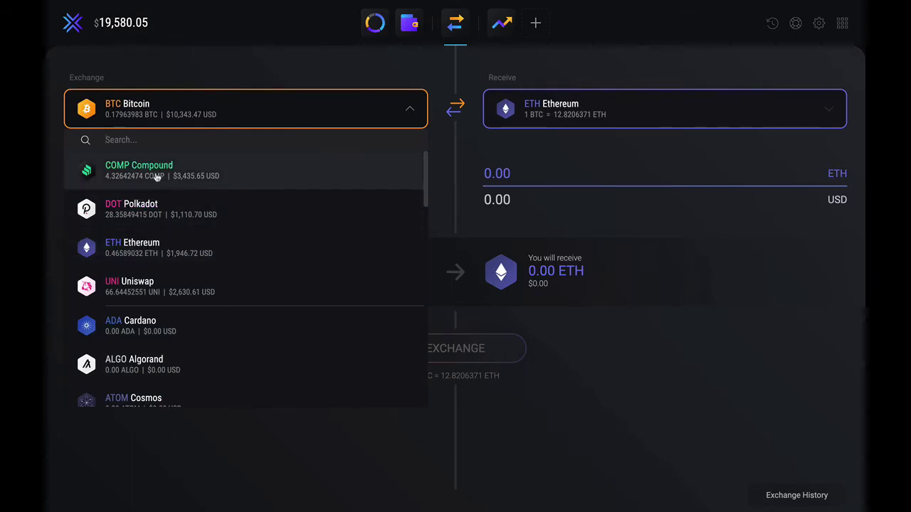
click(263, 60)
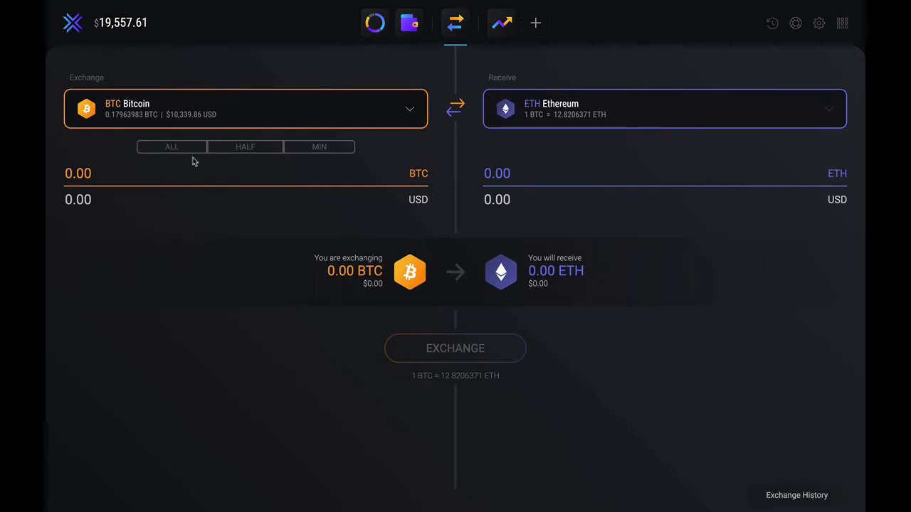
Step: Enter a $500 exchange amount in dollars, about 0.00868676 BTC for 0.11128092 ETH
click(130, 170)
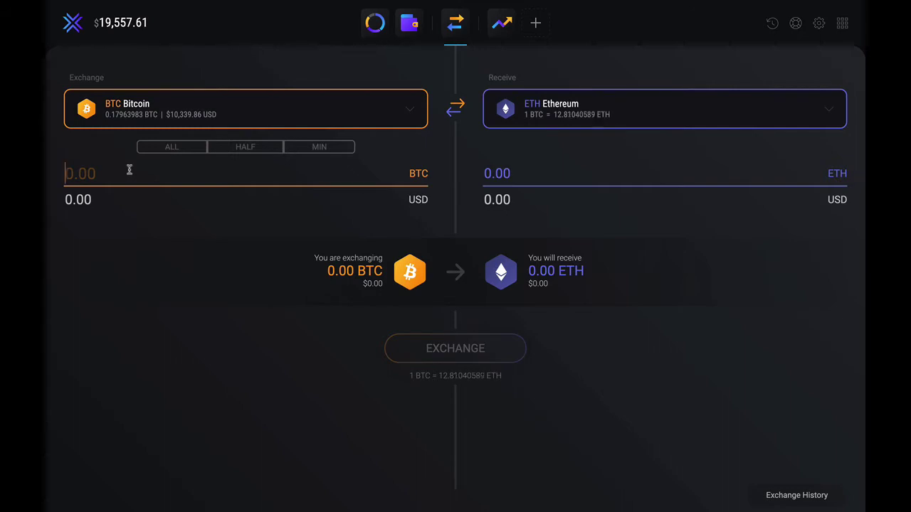
text(5)
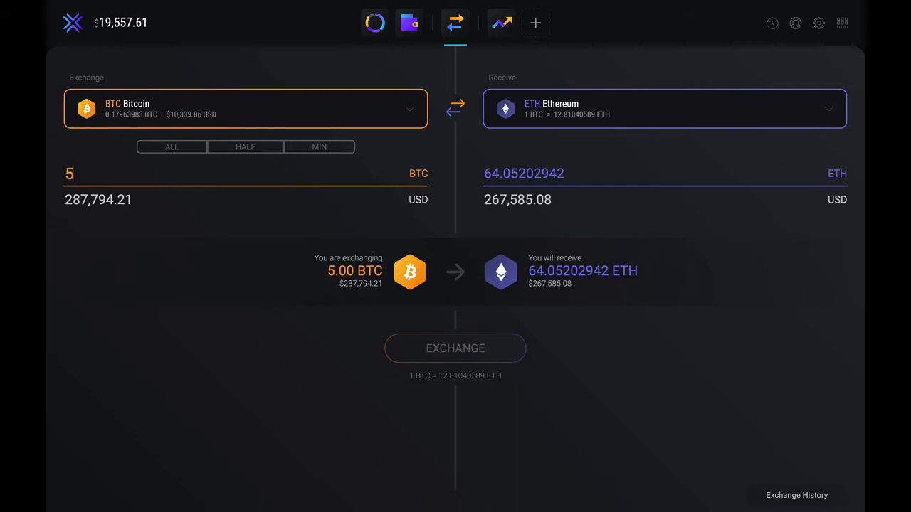
key(BackSpace)
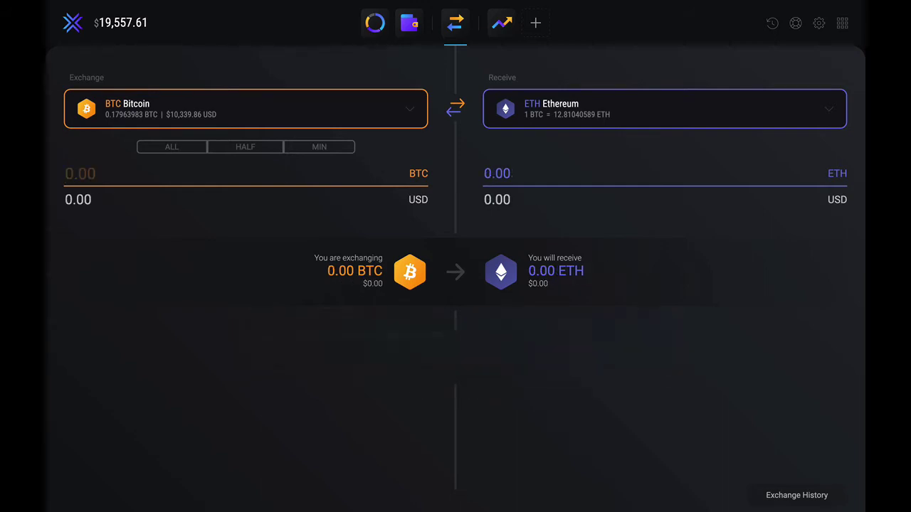
click(129, 202)
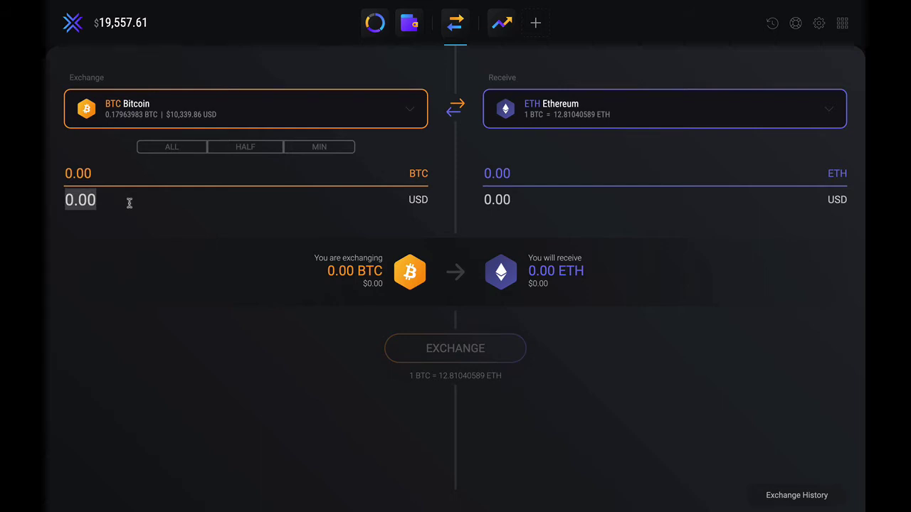
text(500)
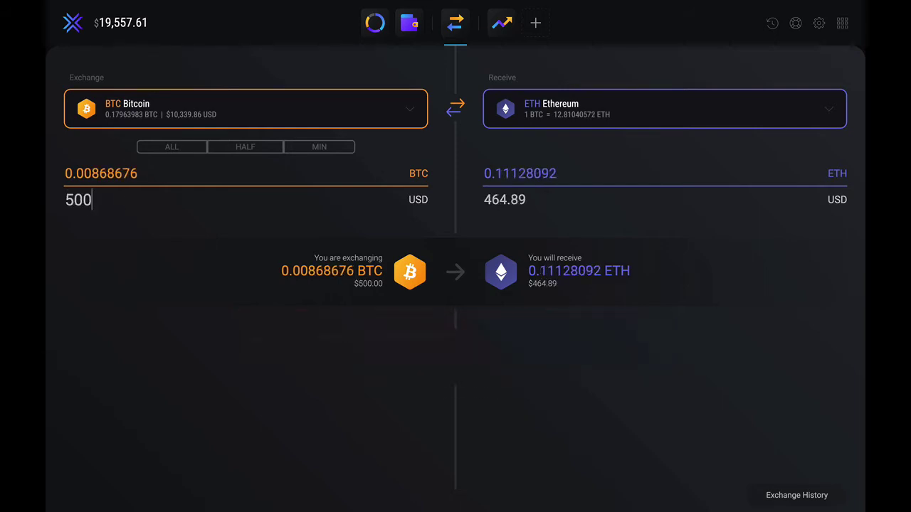
text(.)
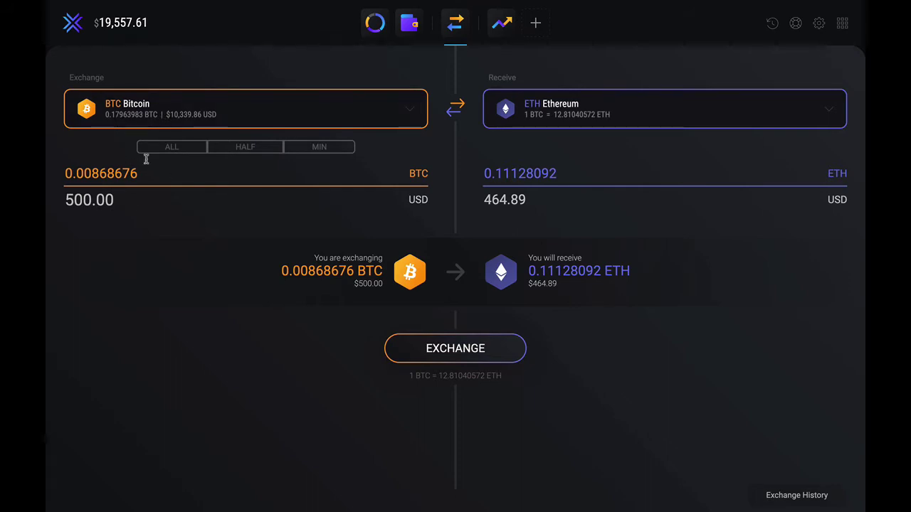
click(144, 197)
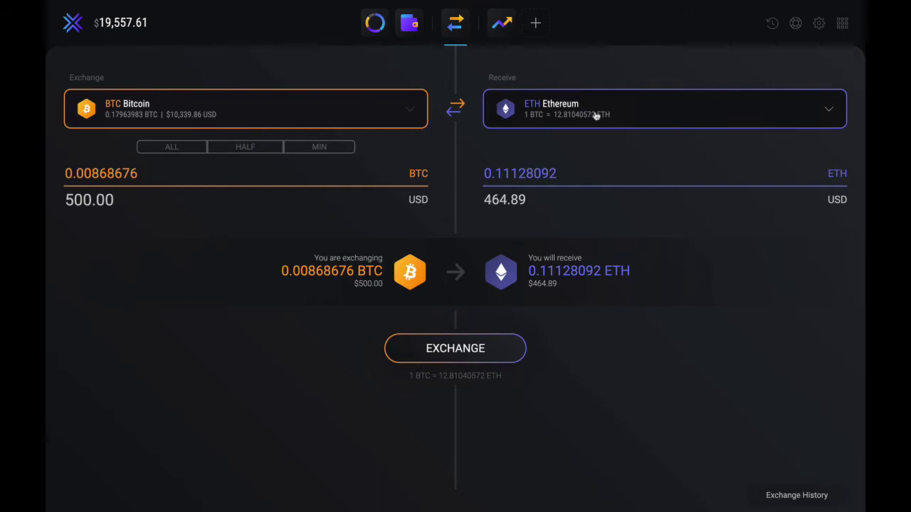
Step: Search 'bch' in the receive-coin list and choose Bitcoin Cash, quoting 0.33437263 BCH
click(644, 113)
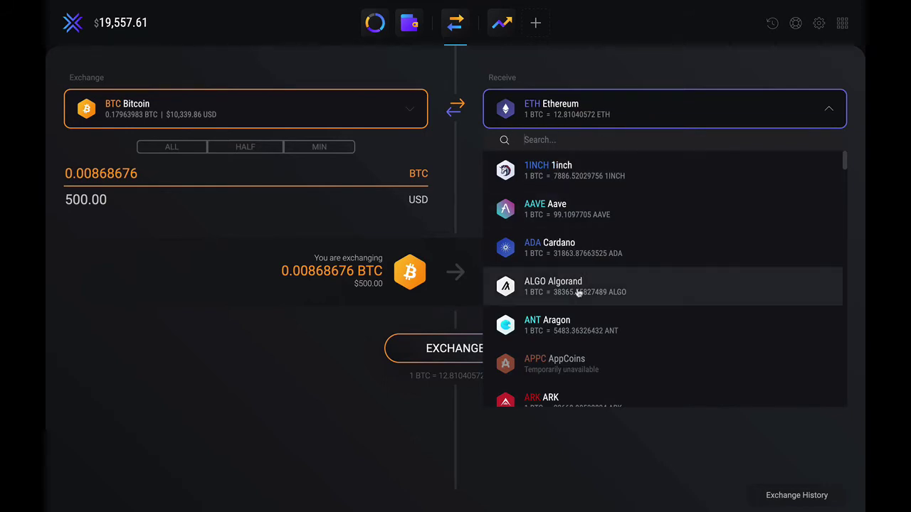
scroll(577, 286, down, 3)
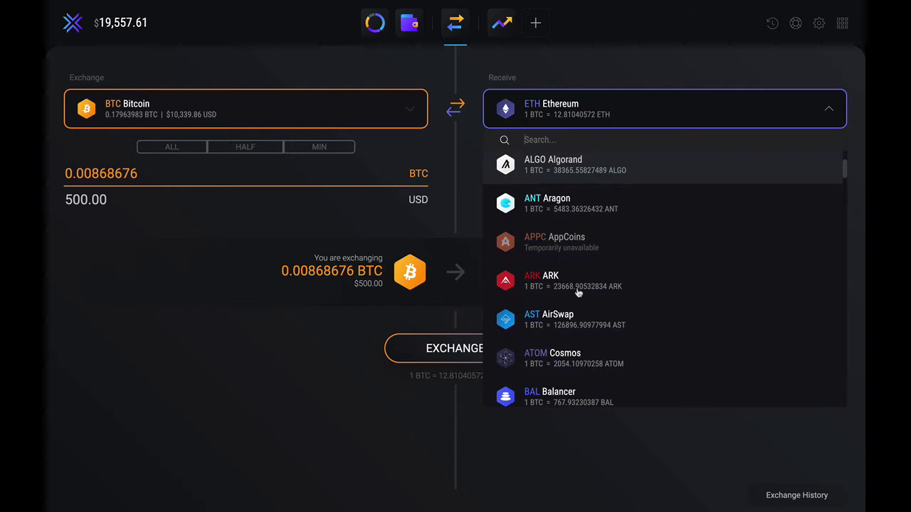
scroll(577, 291, up, 2)
scroll(576, 291, up, 1)
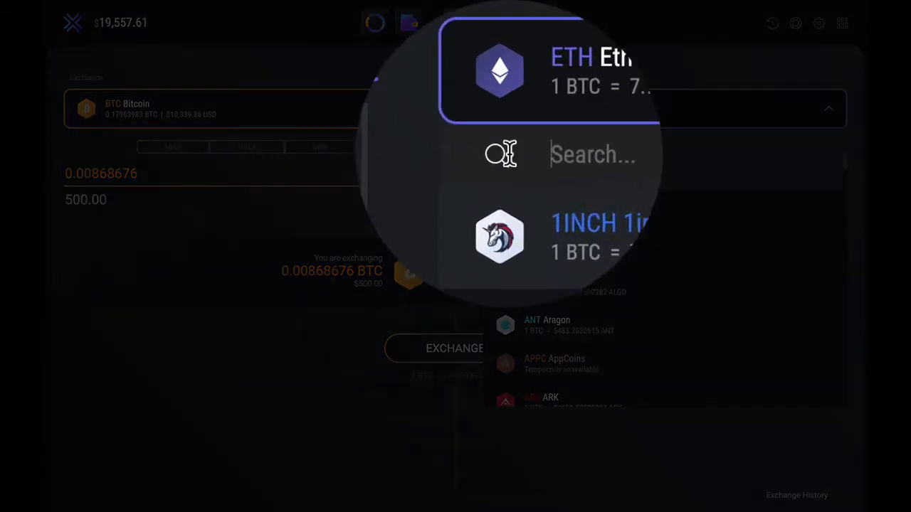
click(544, 151)
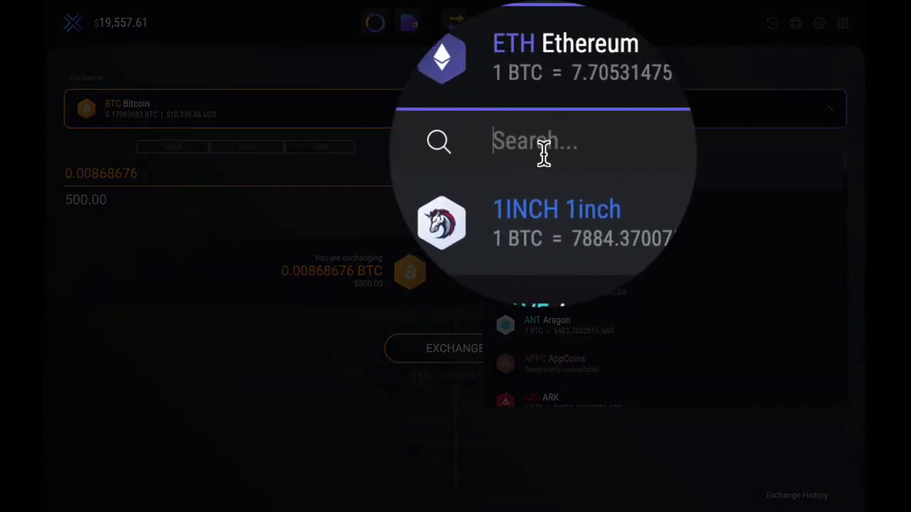
text(bch)
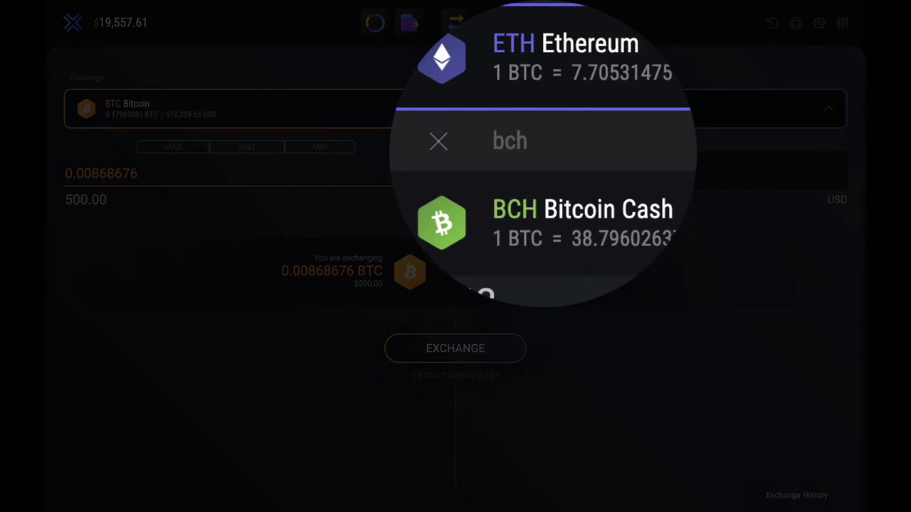
click(562, 174)
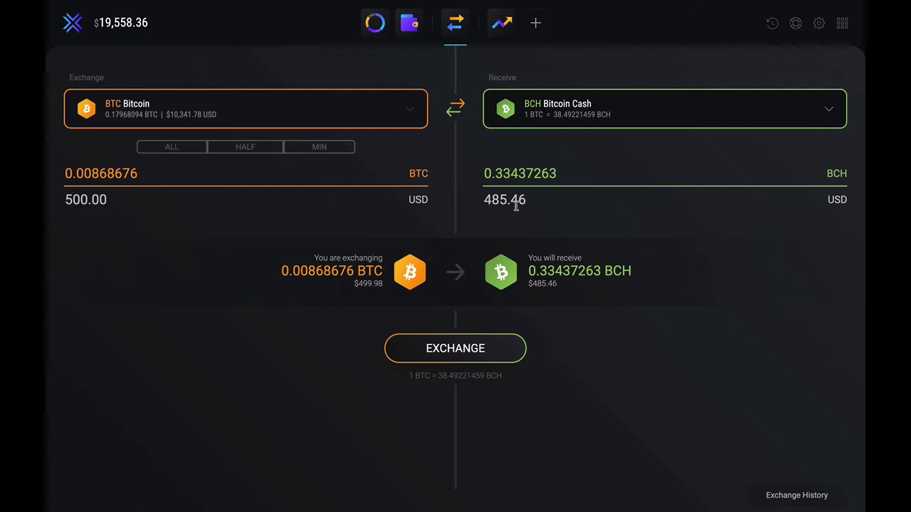
Step: Search the wallet assets for 'bch' and open the Bitcoin Cash wallet's history
click(407, 26)
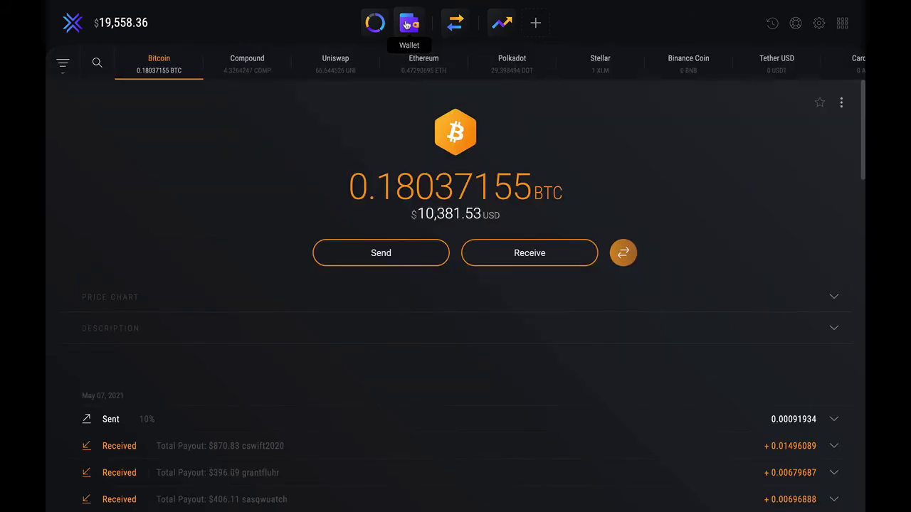
click(97, 64)
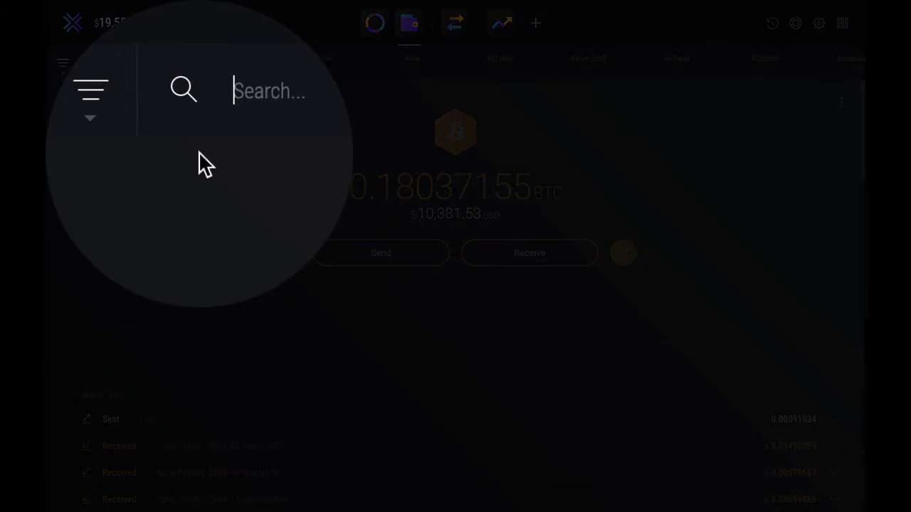
text(b)
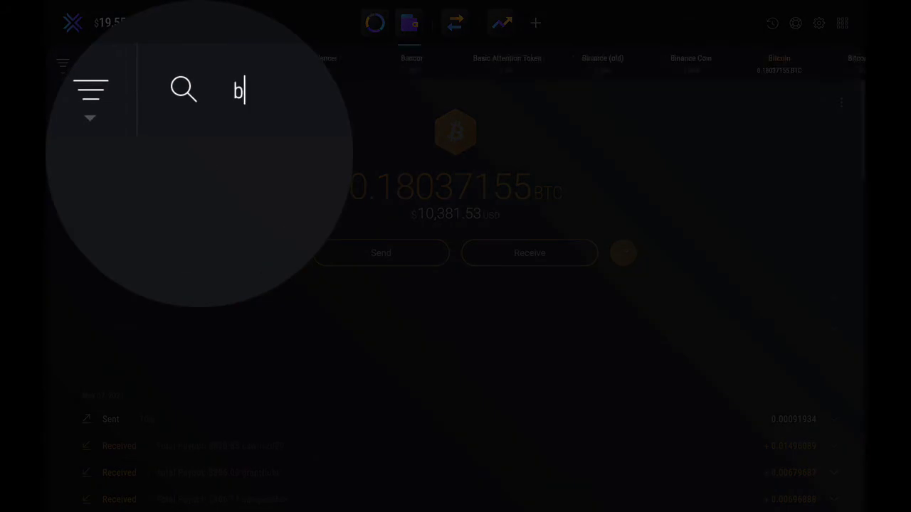
text(ch)
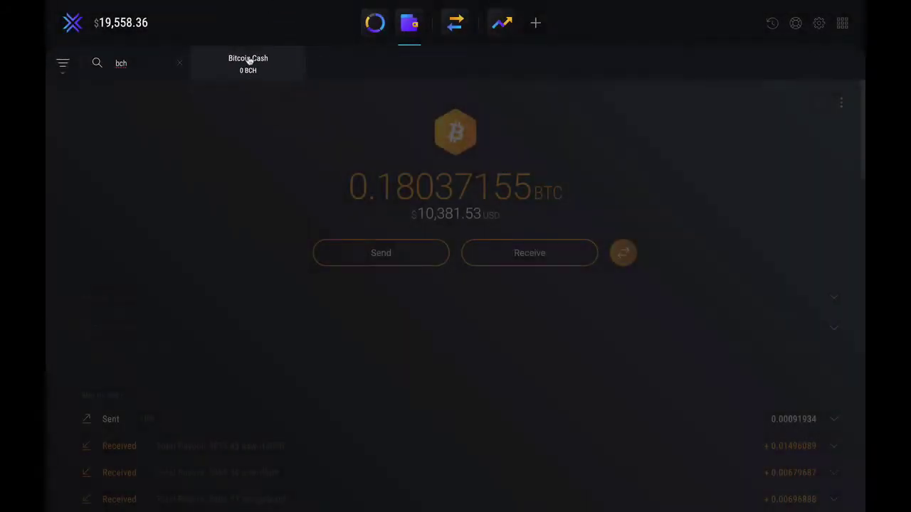
click(248, 60)
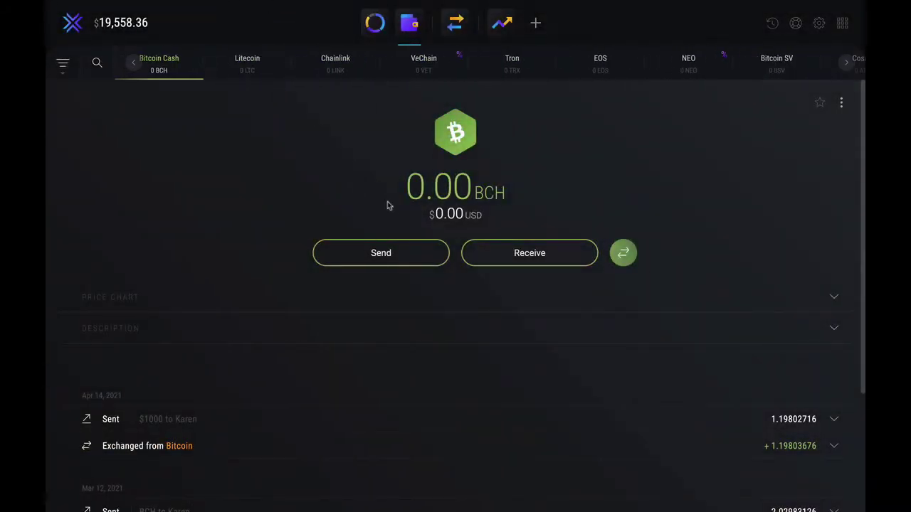
scroll(433, 307, down, 1)
scroll(432, 307, down, 2)
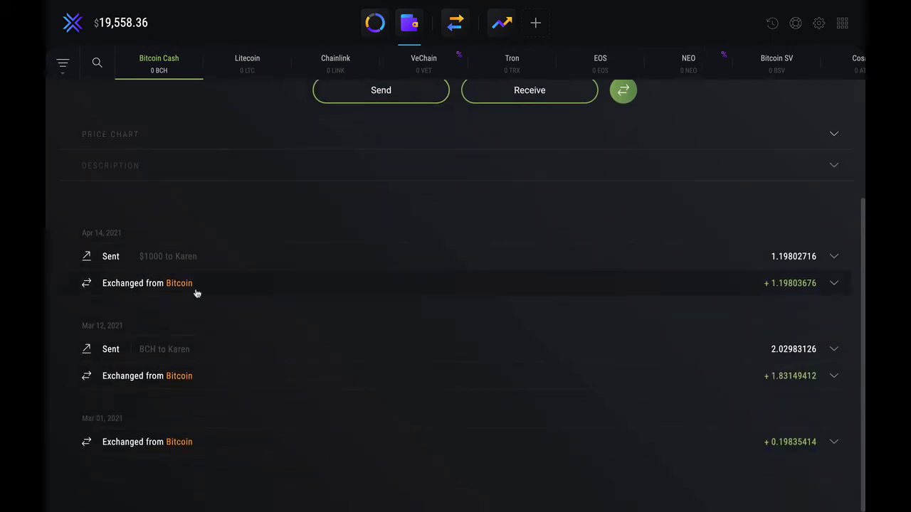
click(222, 285)
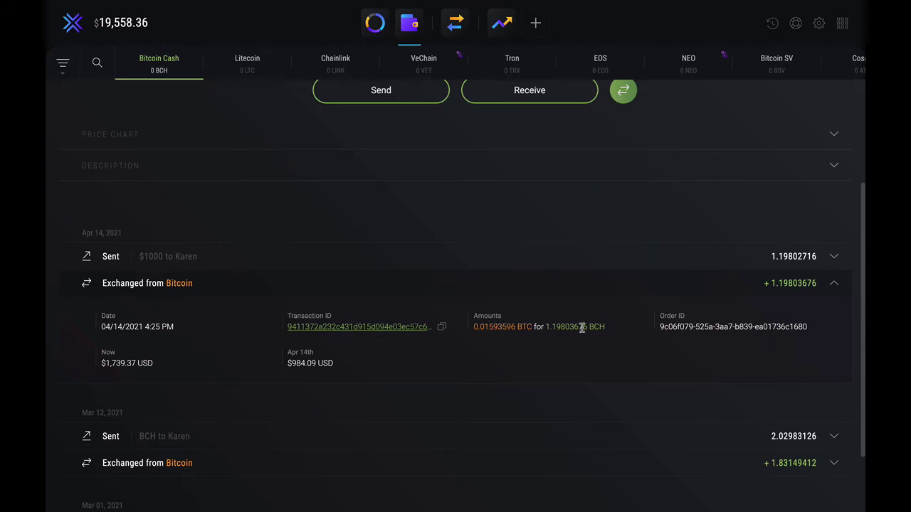
click(181, 285)
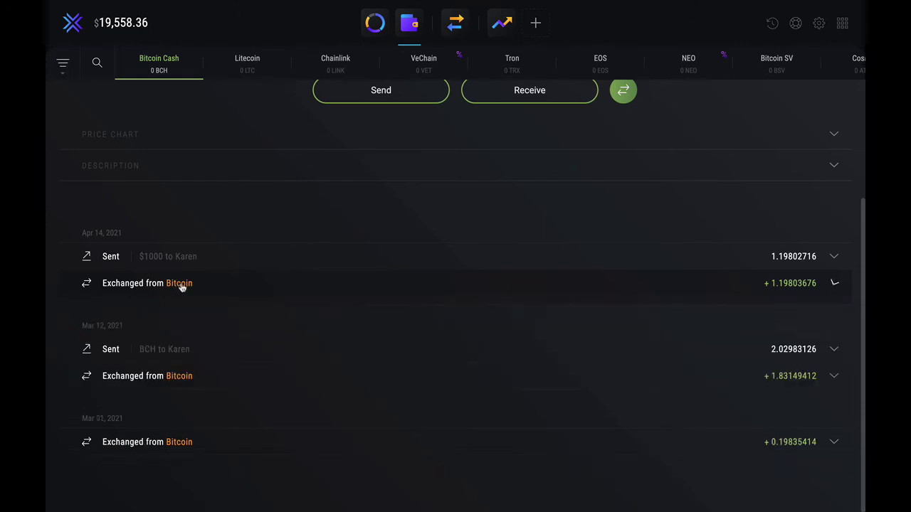
click(228, 381)
scroll(228, 384, down, 2)
scroll(228, 383, up, 2)
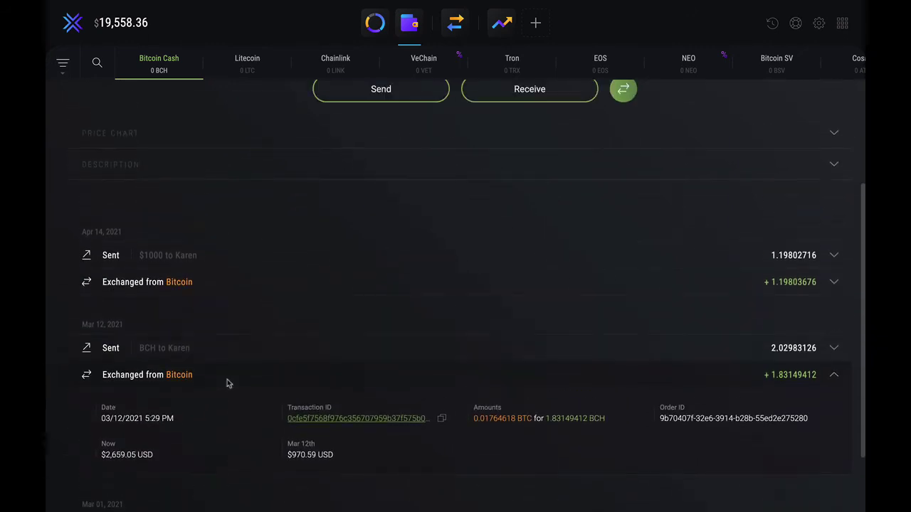
scroll(234, 413, up, 1)
click(236, 417)
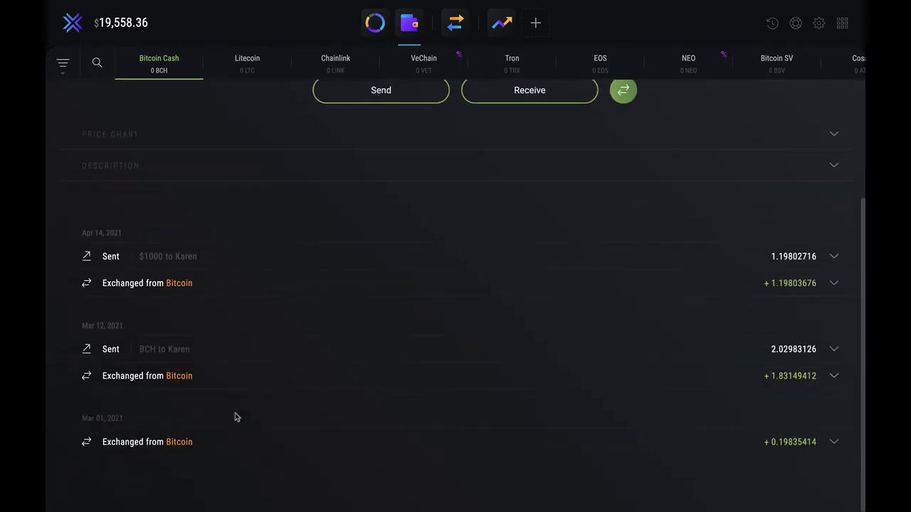
click(242, 453)
scroll(242, 453, down, 2)
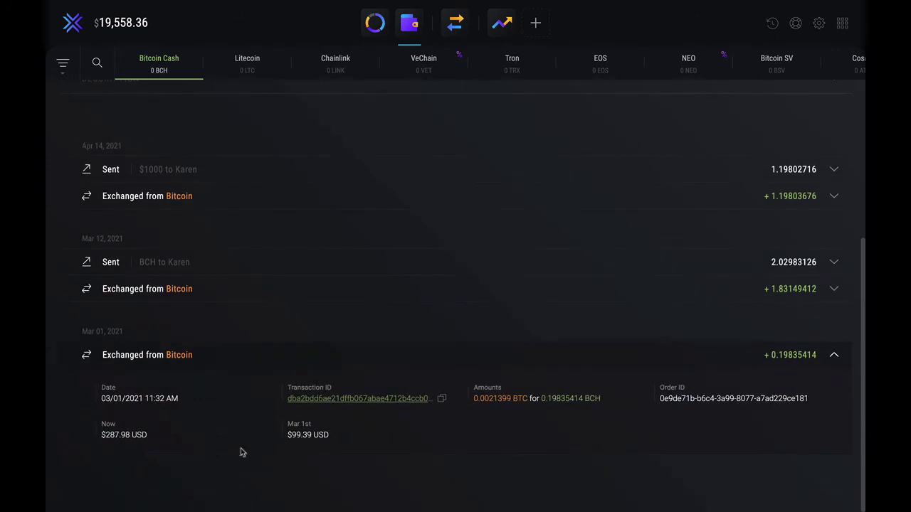
scroll(240, 451, up, 5)
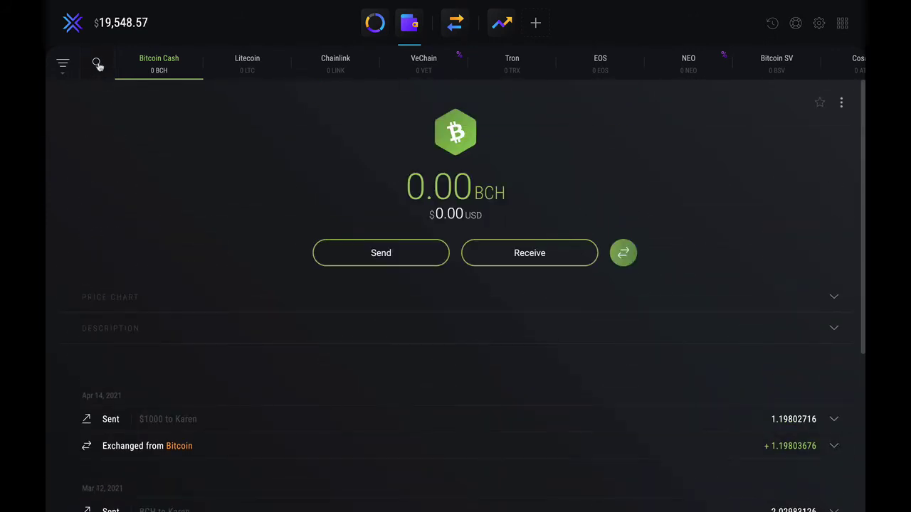
Step: Open the Bitcoin wallet (0.18037155 BTC) from the portfolio overview's asset table
click(375, 23)
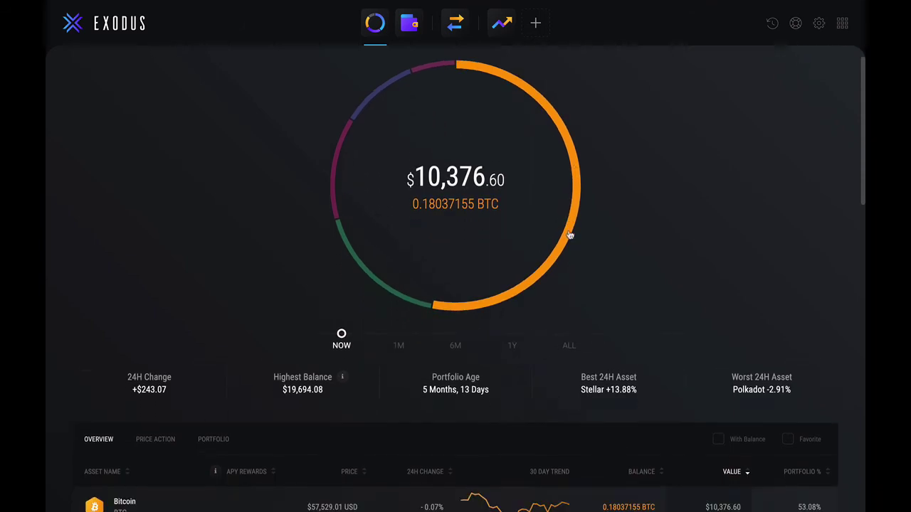
scroll(568, 234, down, 3)
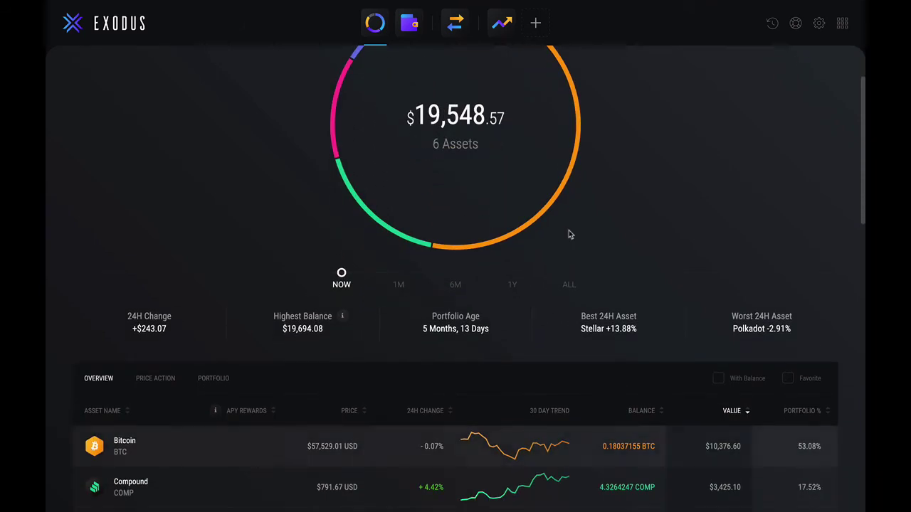
click(120, 453)
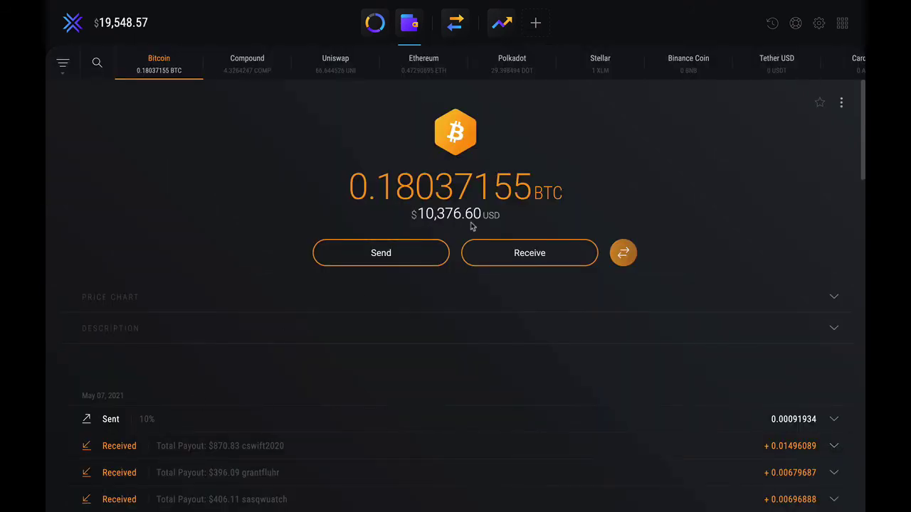
Step: Open the Bitcoin exchange form and set Ethereum as the currency to receive
click(456, 23)
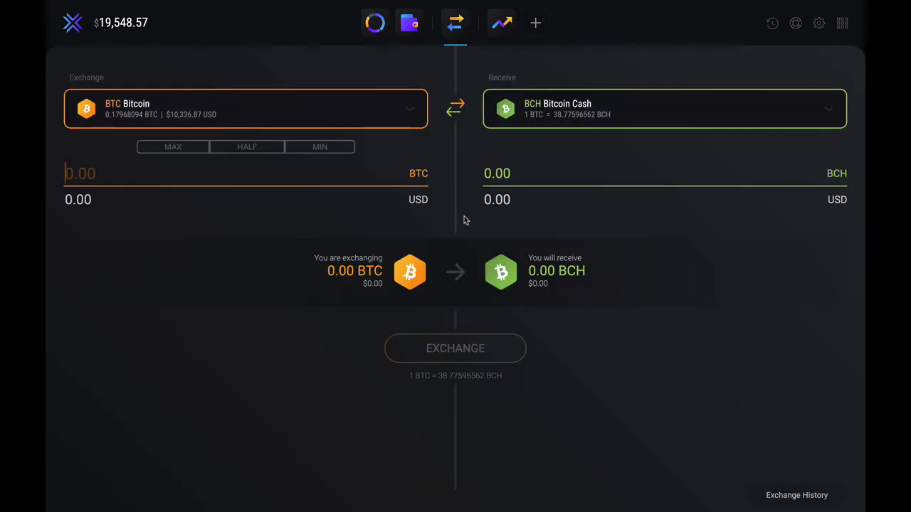
click(632, 112)
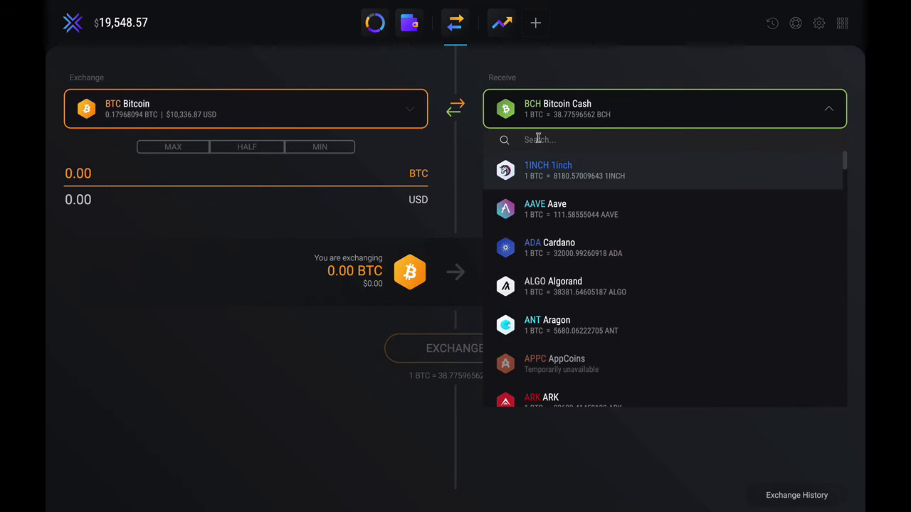
text(eth)
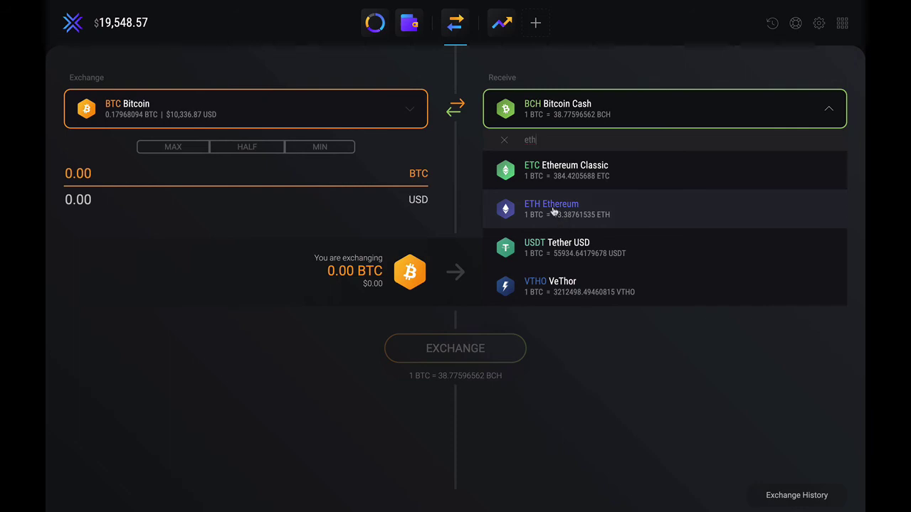
click(549, 211)
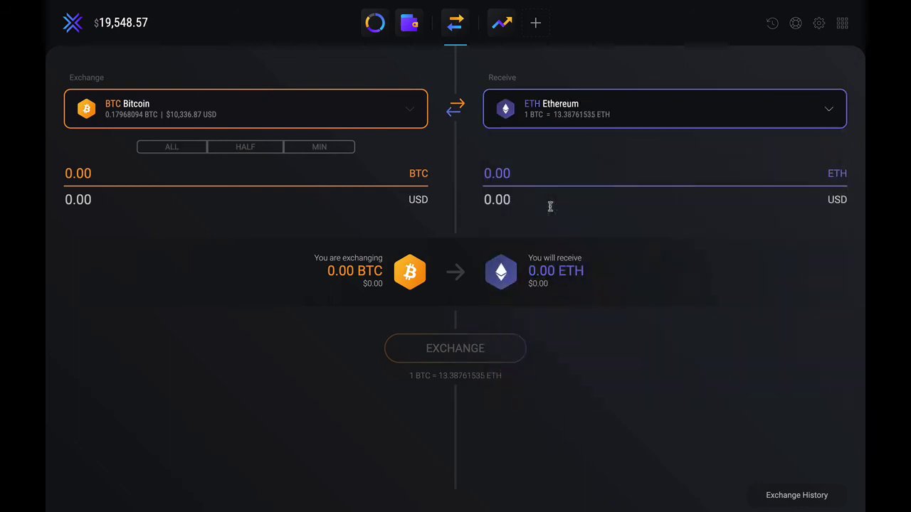
Step: Preview the BTC cost of 1 ETH, then clear the amount back to zero
click(531, 181)
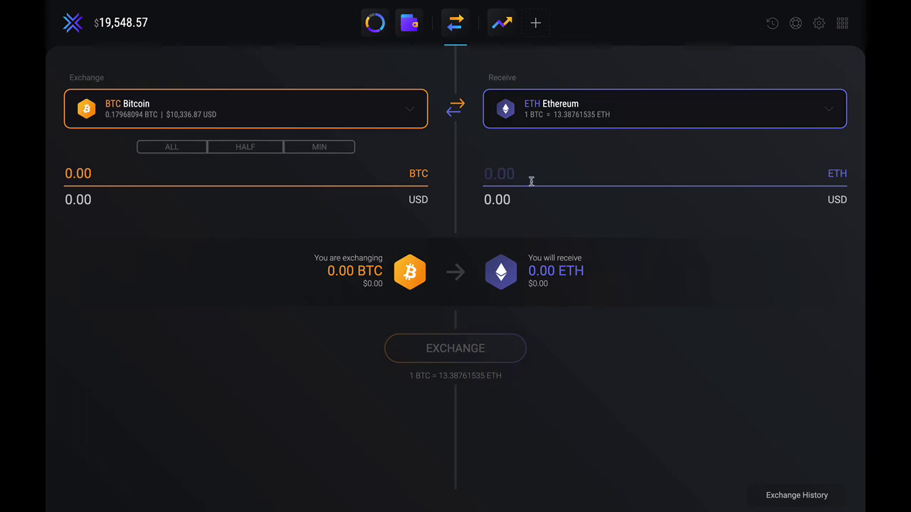
text(1)
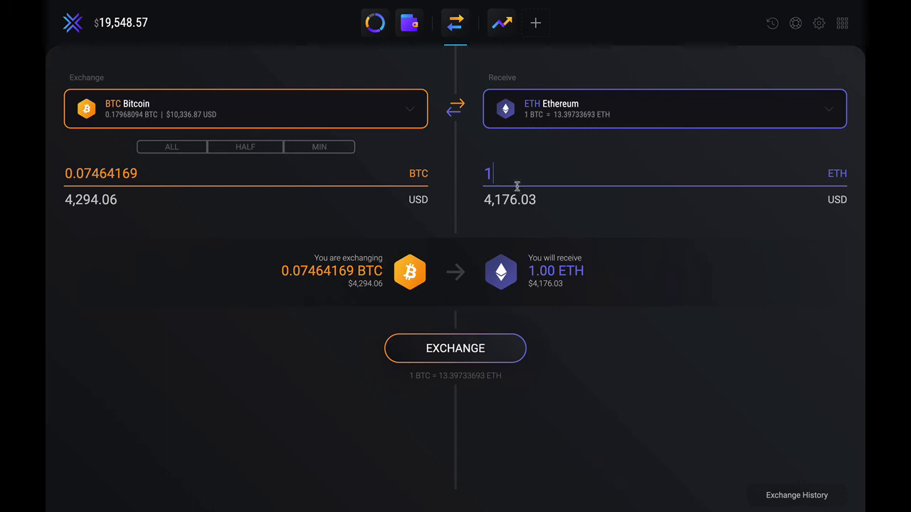
key(BackSpace)
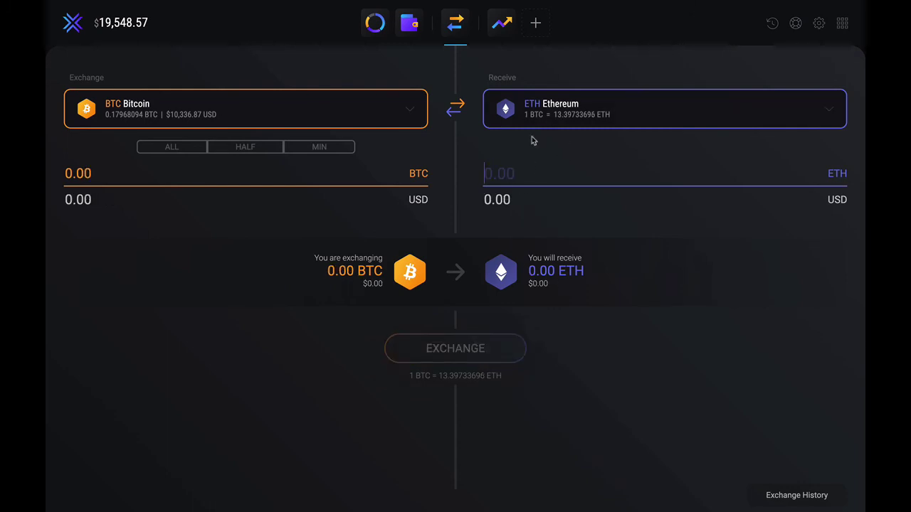
click(412, 26)
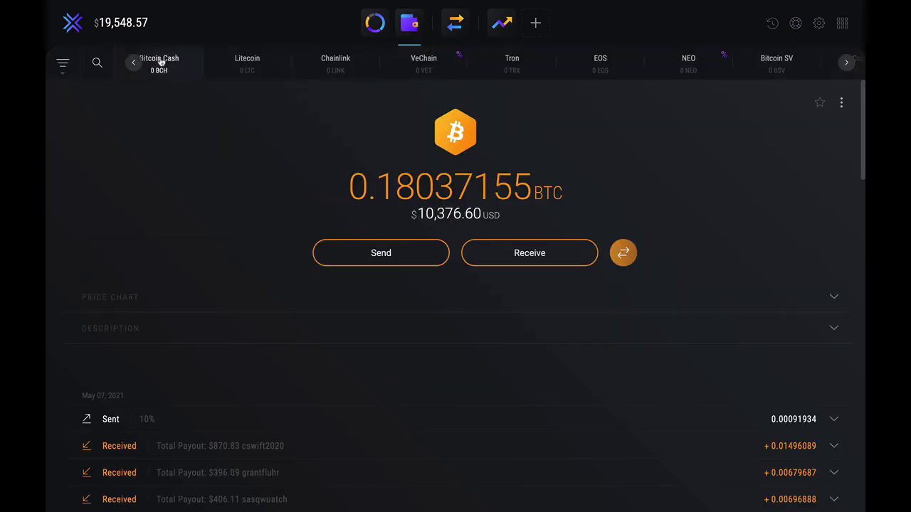
click(97, 63)
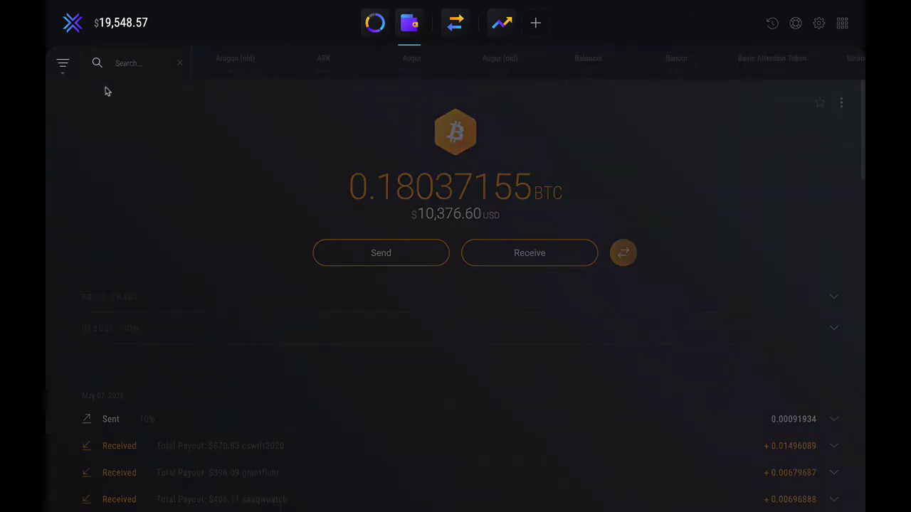
click(411, 228)
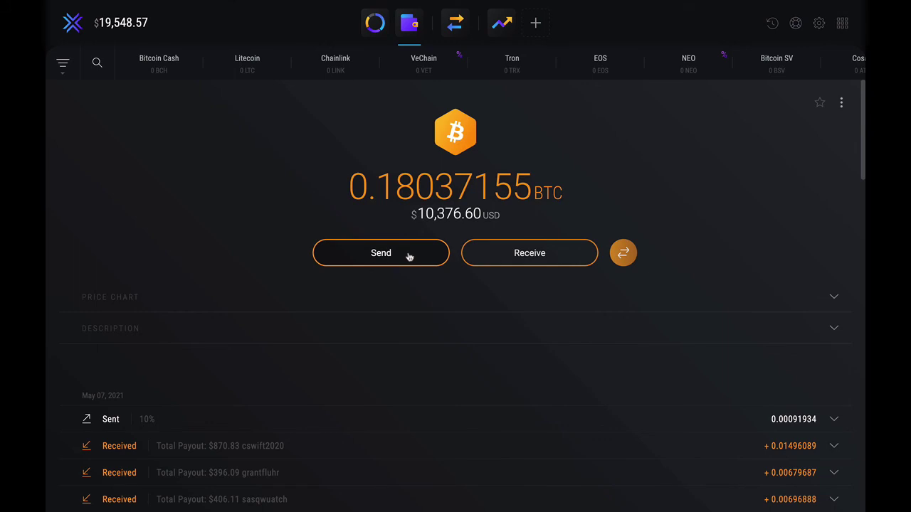
click(453, 25)
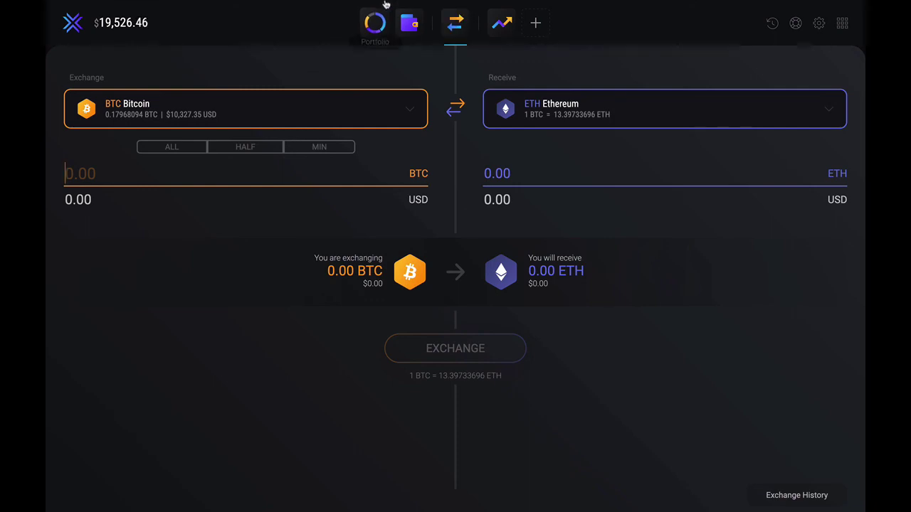
Step: Go back to the portfolio overview, now centered on Ethereum's $1,973.33 share
click(375, 23)
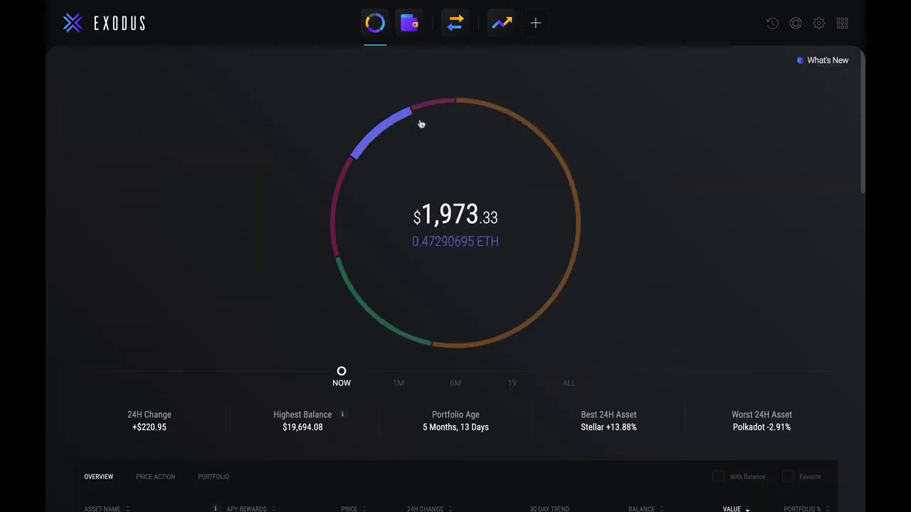